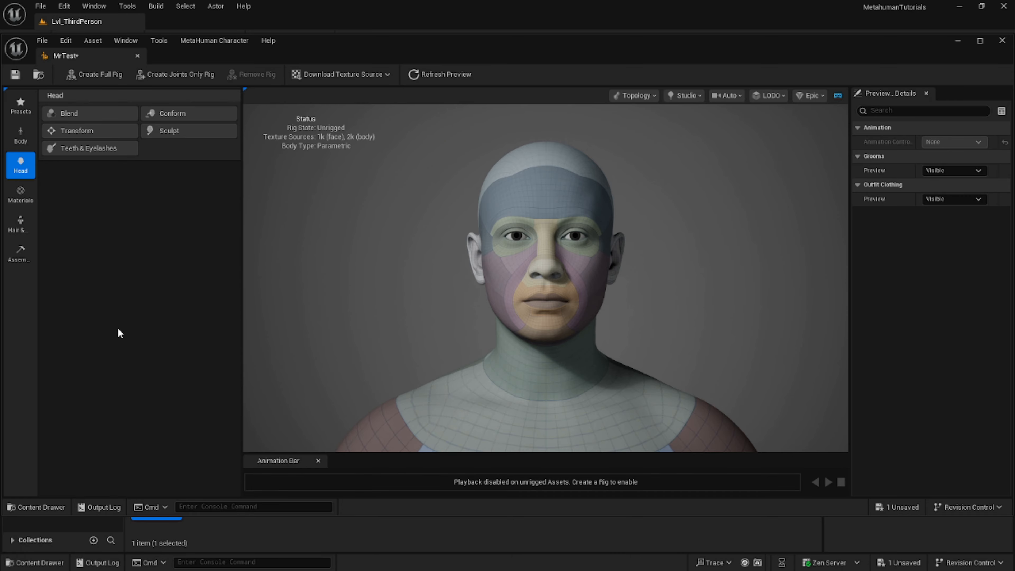
# Open the Conform tool for the character's body with the DNA import method.
pyautogui.scroll(-5, 351, 333)
pyautogui.scroll(-2, 359, 332)
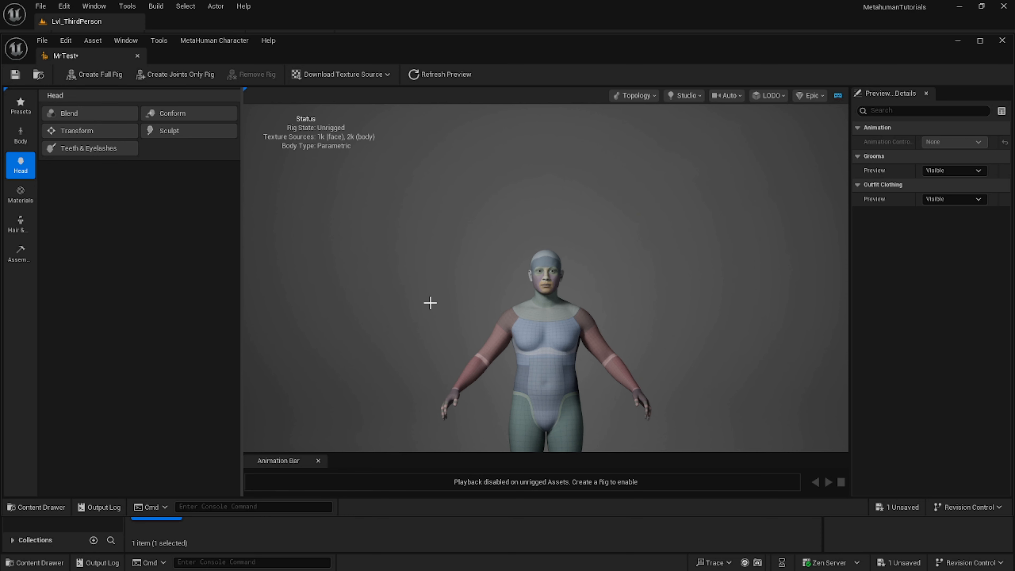
pyautogui.moveTo(425, 303); pyautogui.dragTo(424, 297, button='middle')
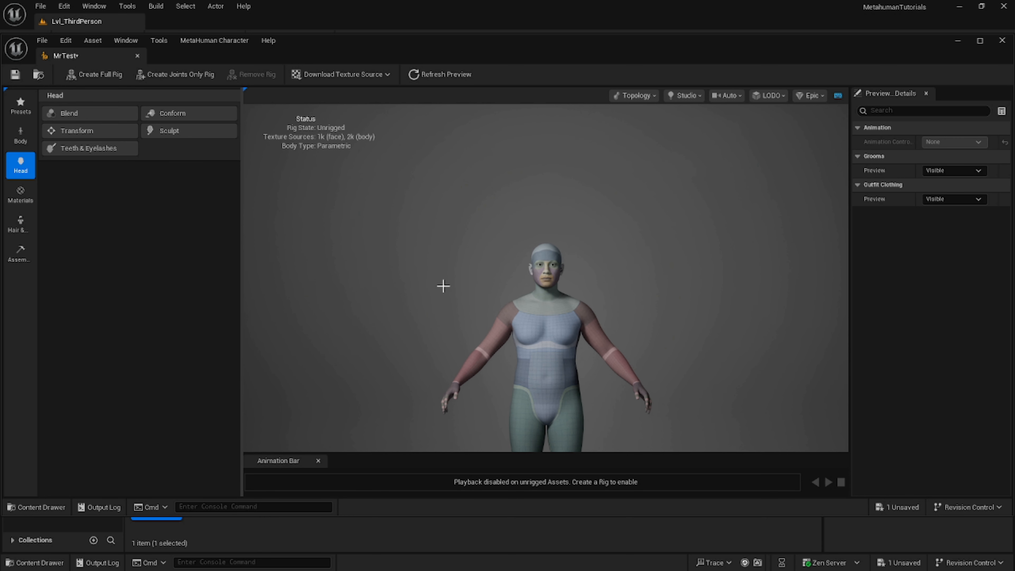
pyautogui.scroll(-1, 442, 285)
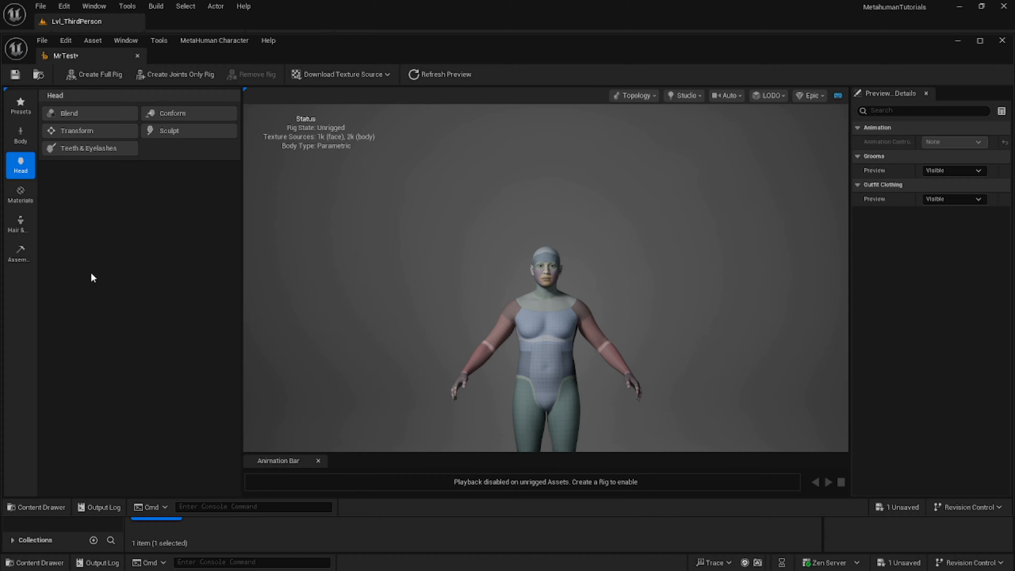
pyautogui.click(21, 134)
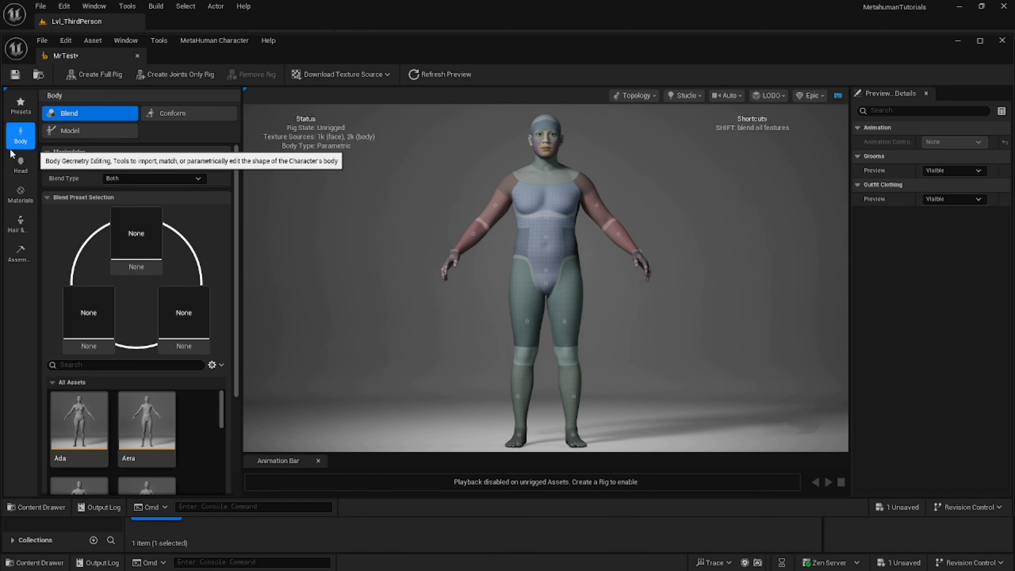
pyautogui.click(168, 114)
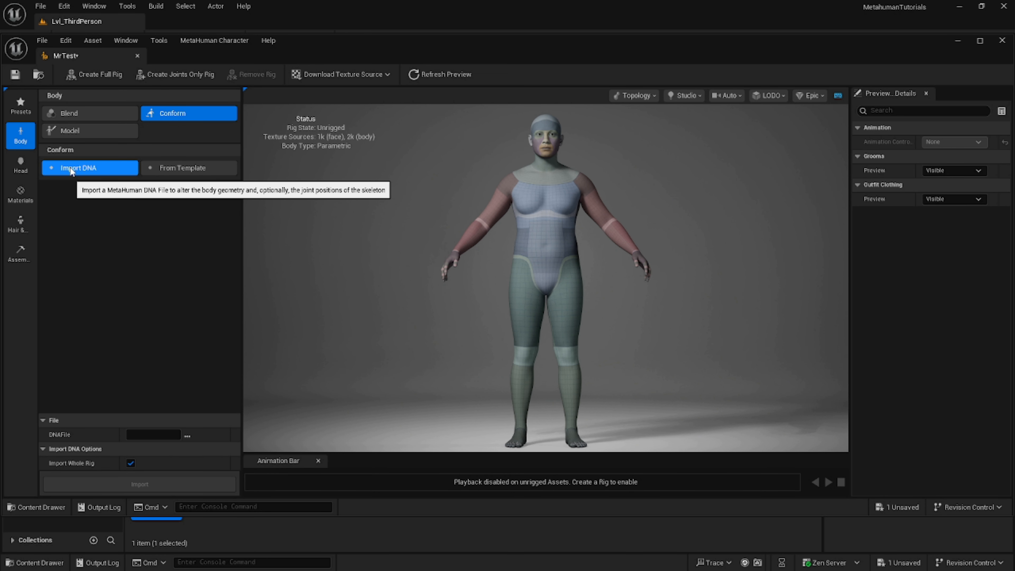
# Import UncleJim_Body.dna from the DNA folder inside DCC UE5 on drive D as the body, with the whole rig.
pyautogui.click(187, 435)
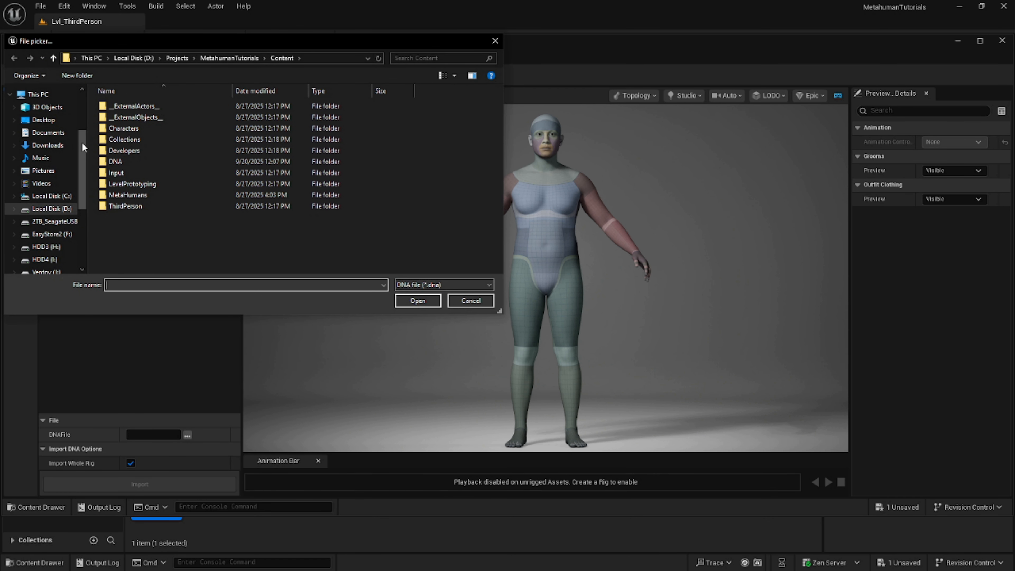
pyautogui.doubleClick(109, 162)
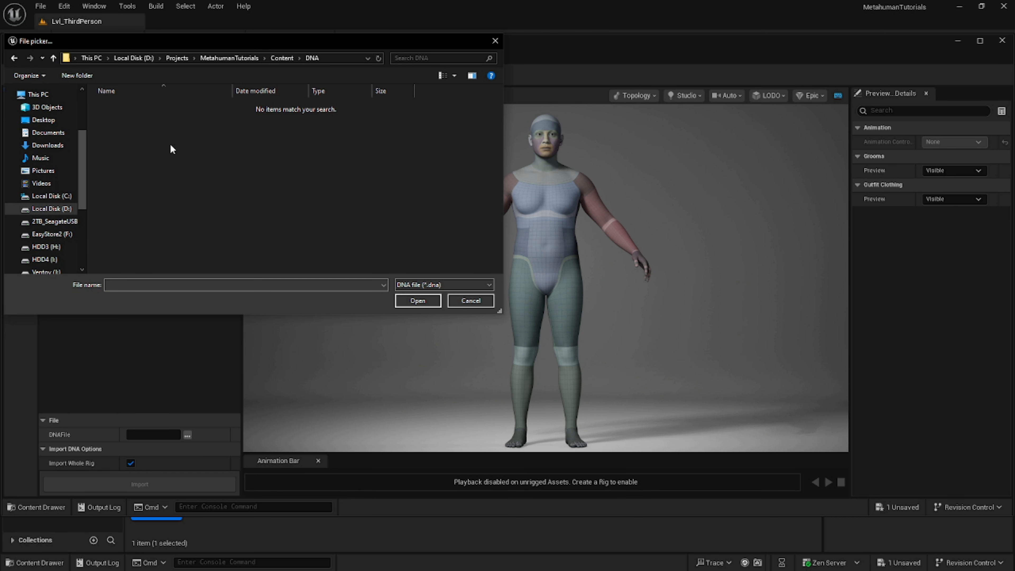
pyautogui.click(177, 58)
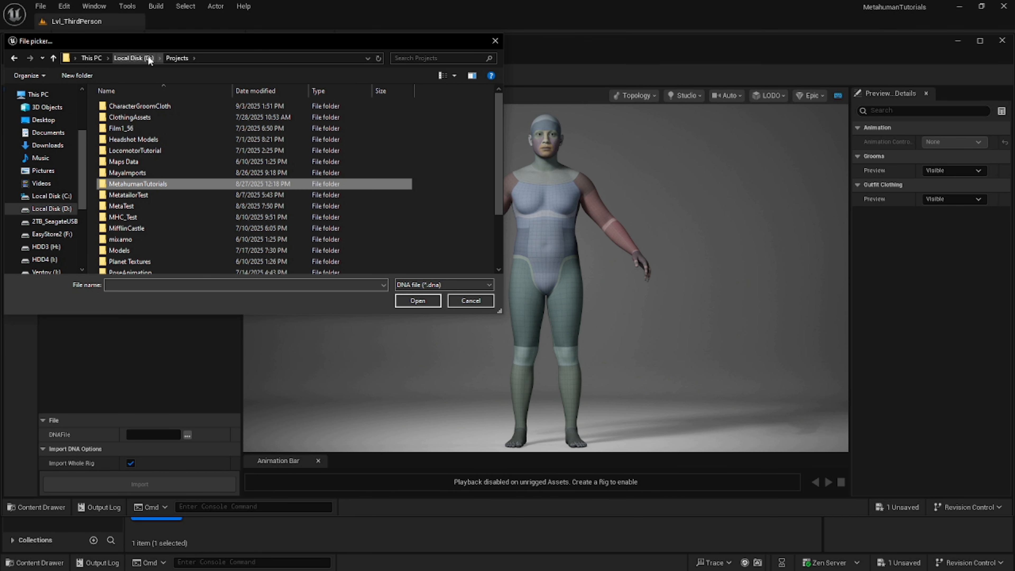
pyautogui.click(139, 57)
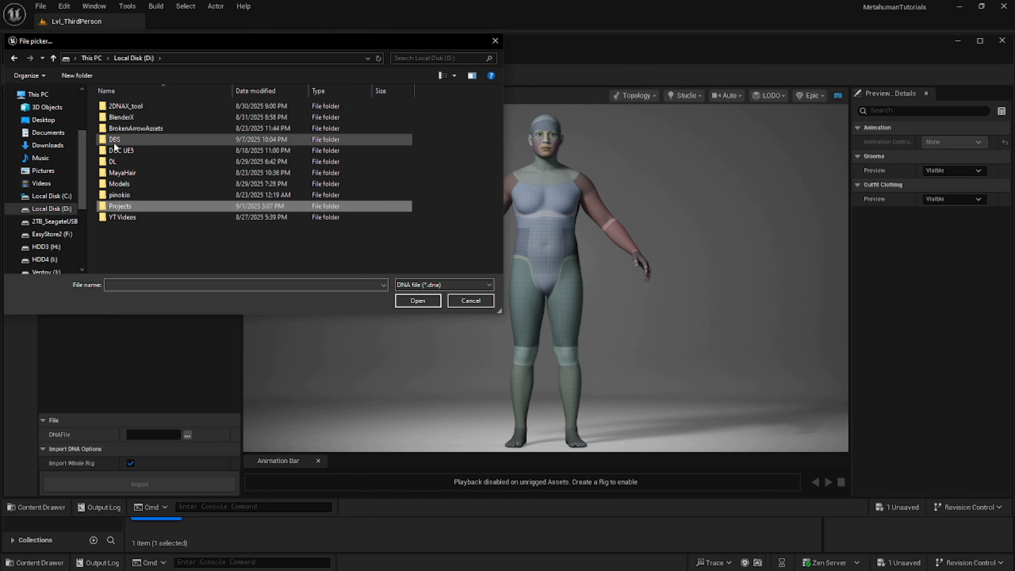
pyautogui.doubleClick(114, 150)
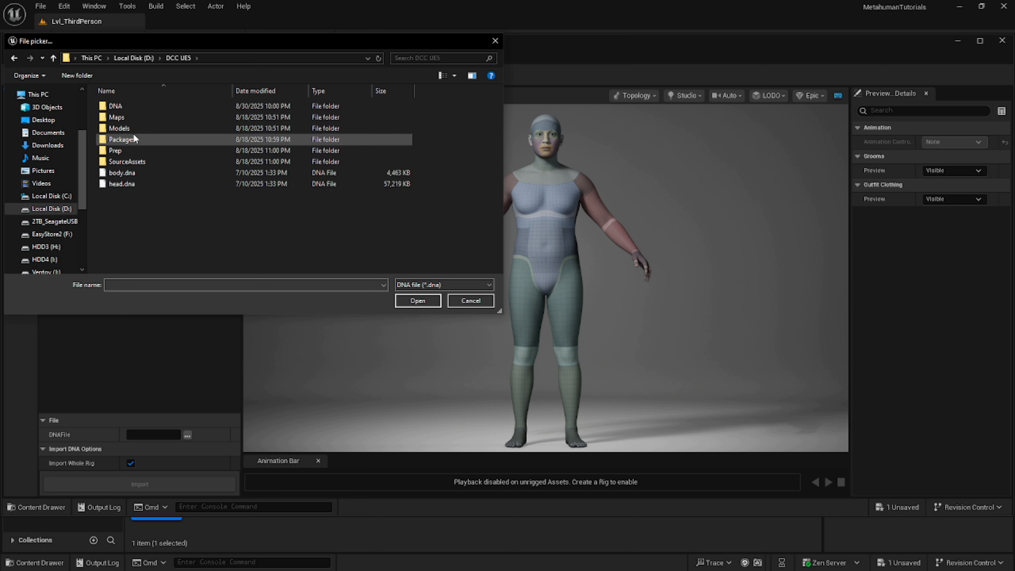
pyautogui.doubleClick(117, 106)
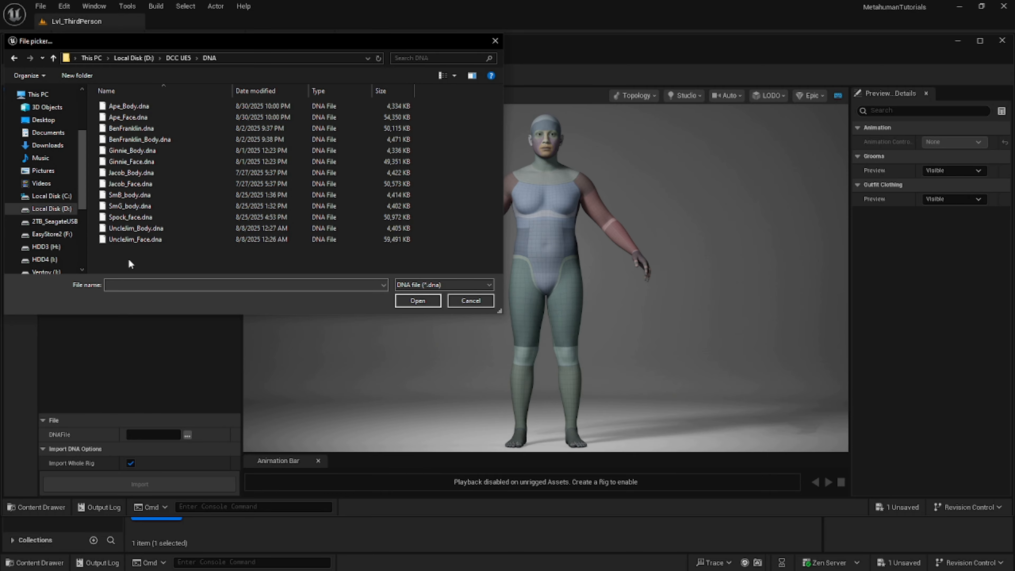
pyautogui.click(107, 232)
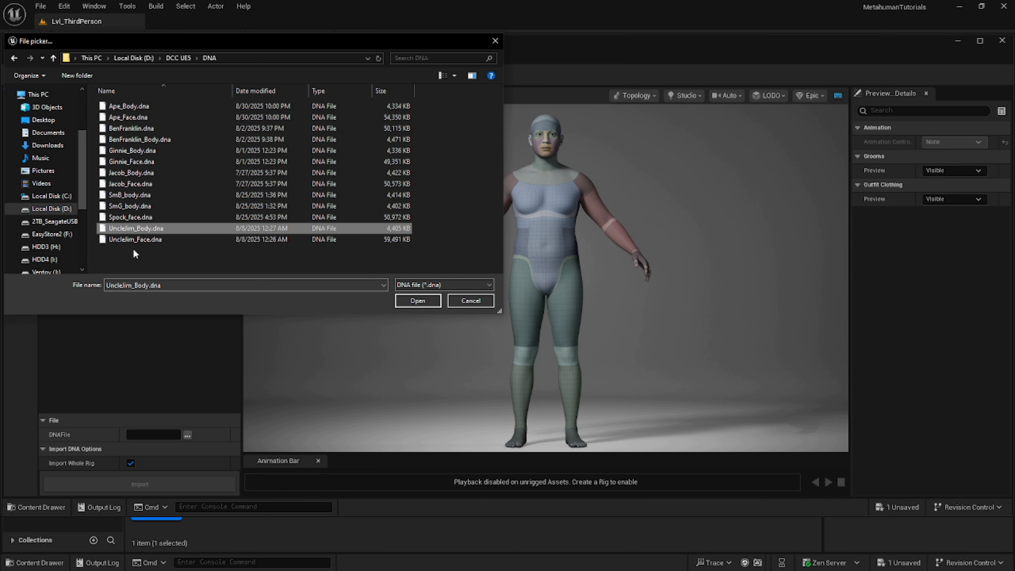
pyautogui.click(418, 301)
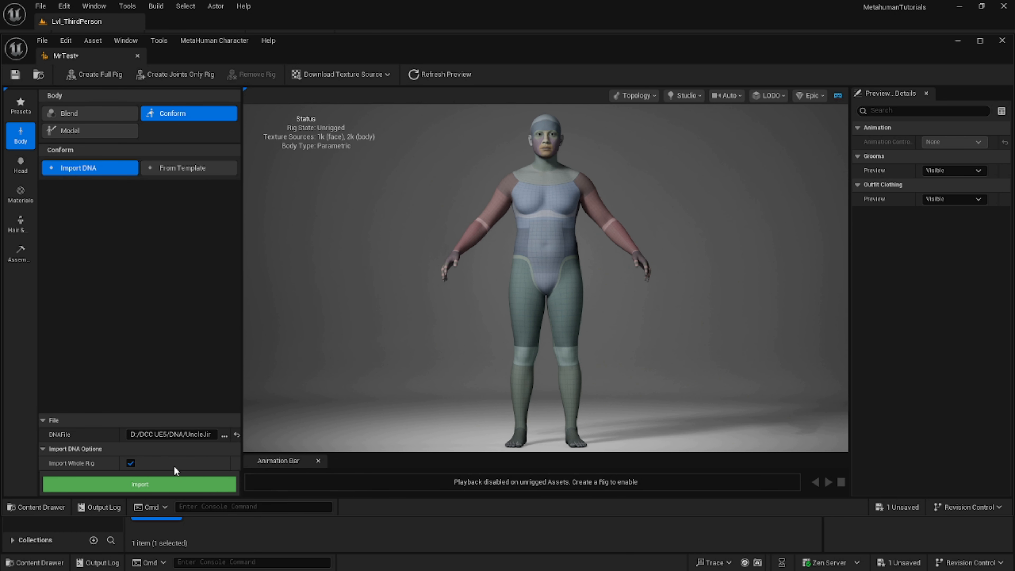
pyautogui.click(120, 484)
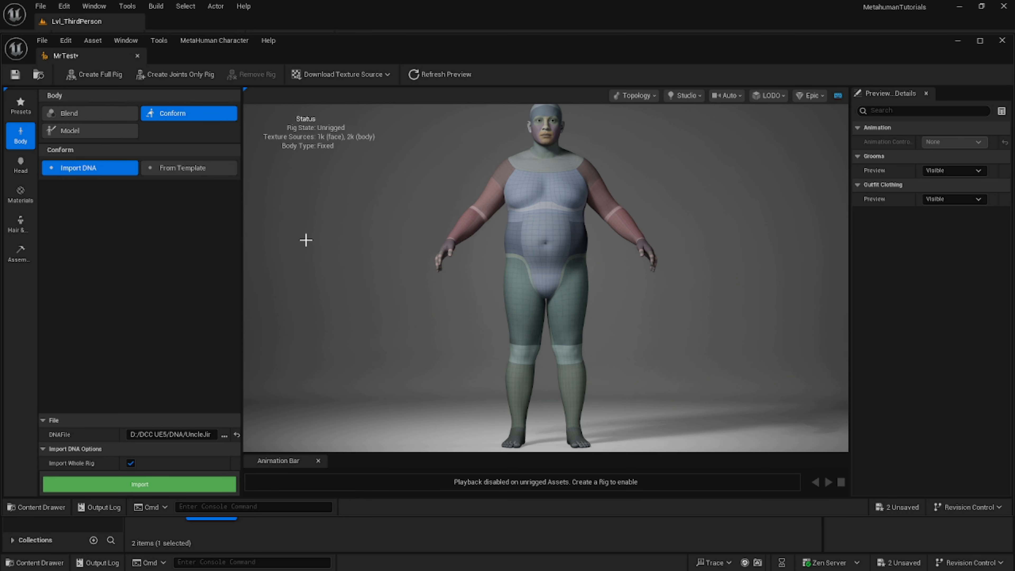
# Conform the character's head by importing UncleJim_Face.dna with the whole rig.
pyautogui.scroll(-2, 364, 247)
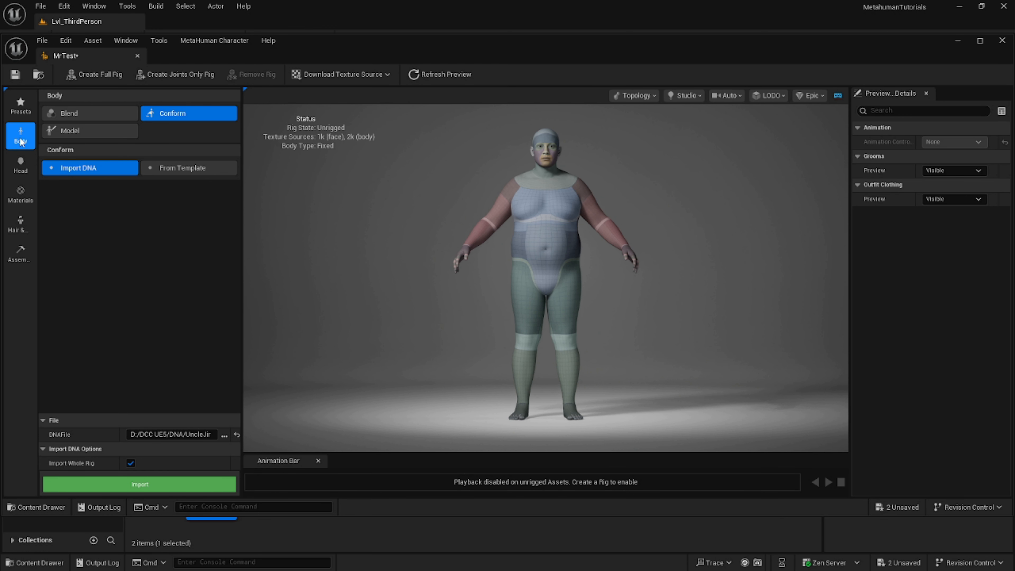
pyautogui.click(18, 165)
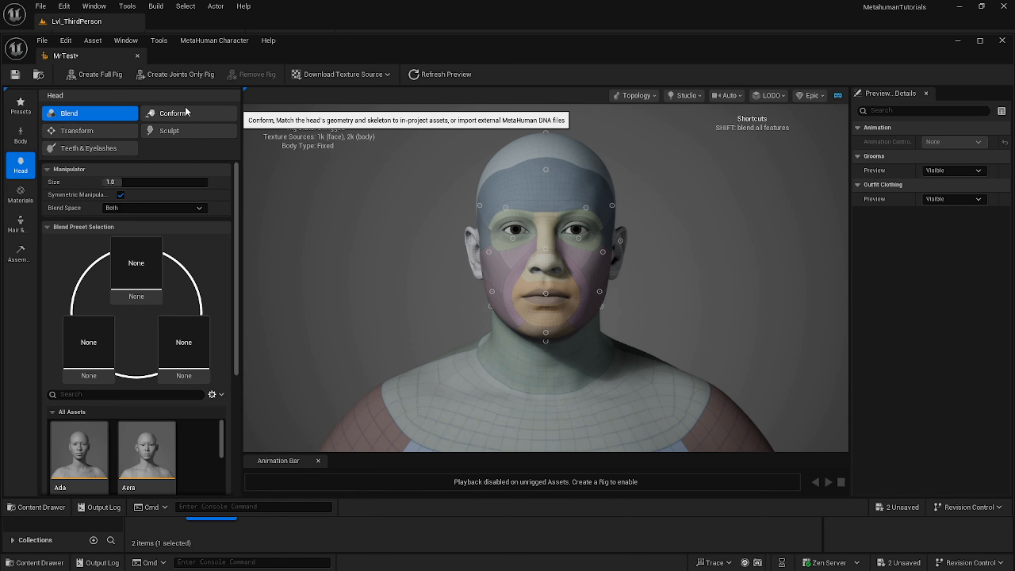
pyautogui.click(176, 111)
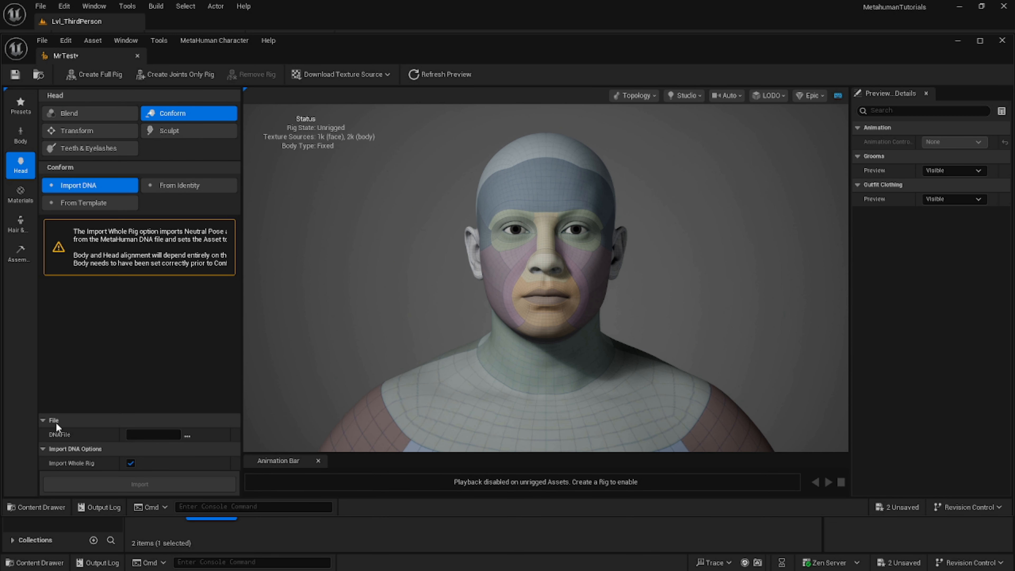
pyautogui.click(187, 435)
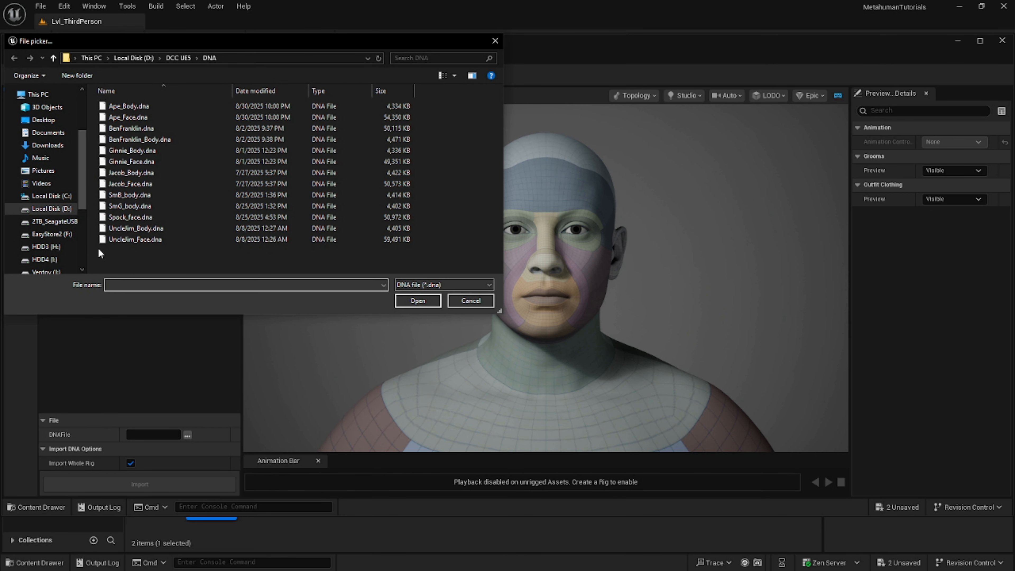
pyautogui.click(126, 238)
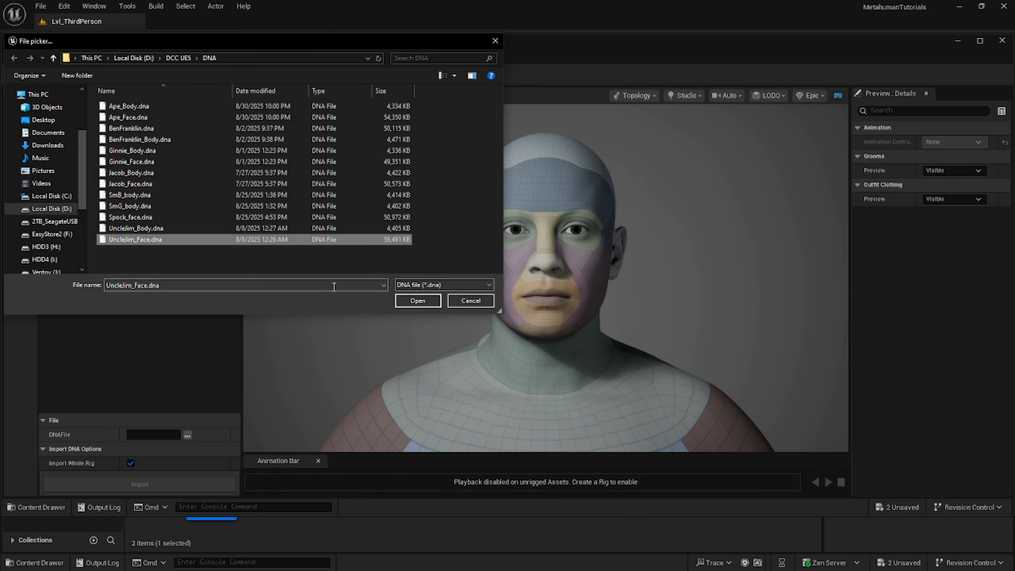
pyautogui.click(414, 302)
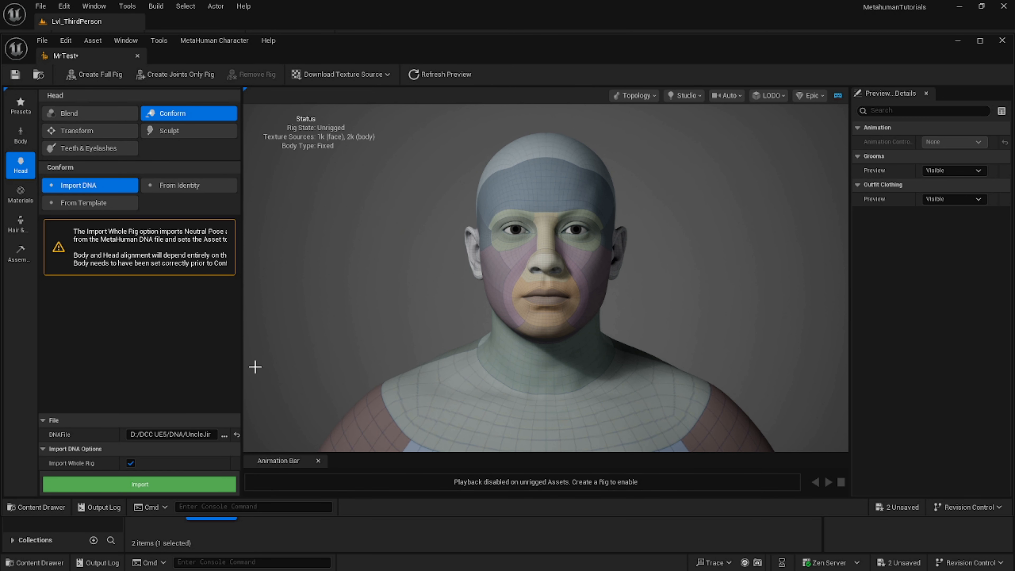
pyautogui.click(138, 486)
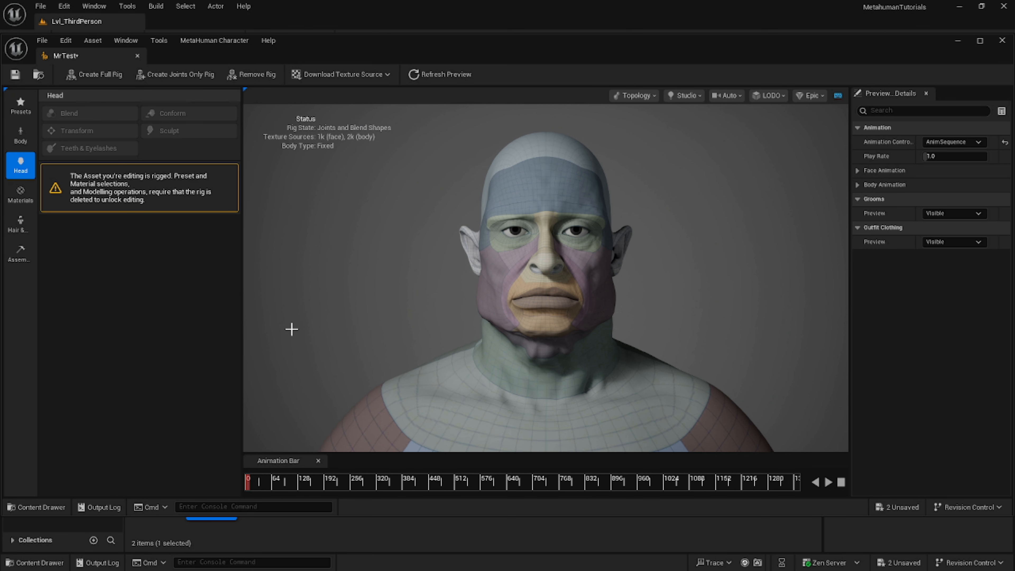
# Examine the conformed head and body proportions from full figure to close-up.
pyautogui.scroll(-5, 289, 329)
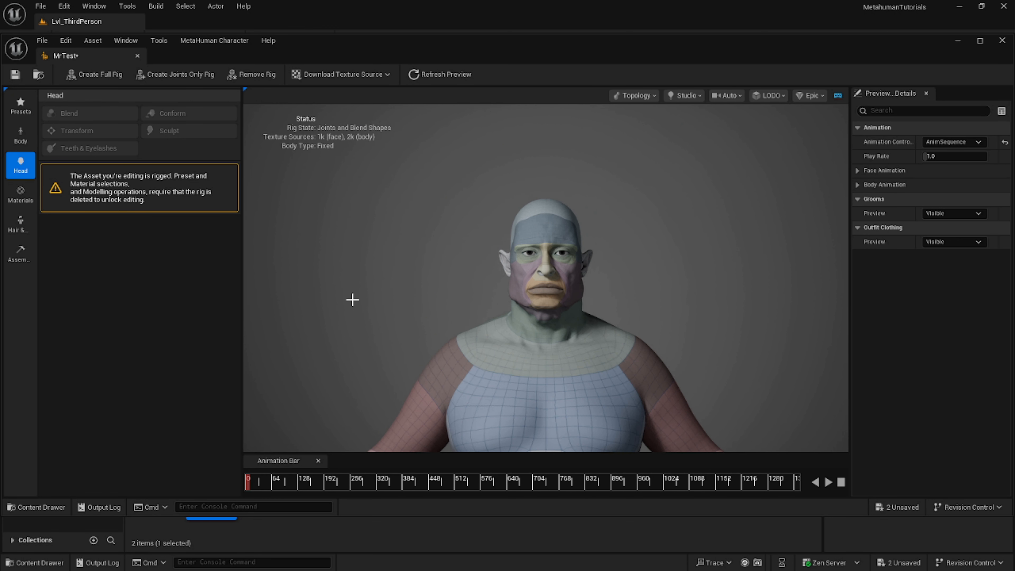
pyautogui.scroll(-10, 352, 300)
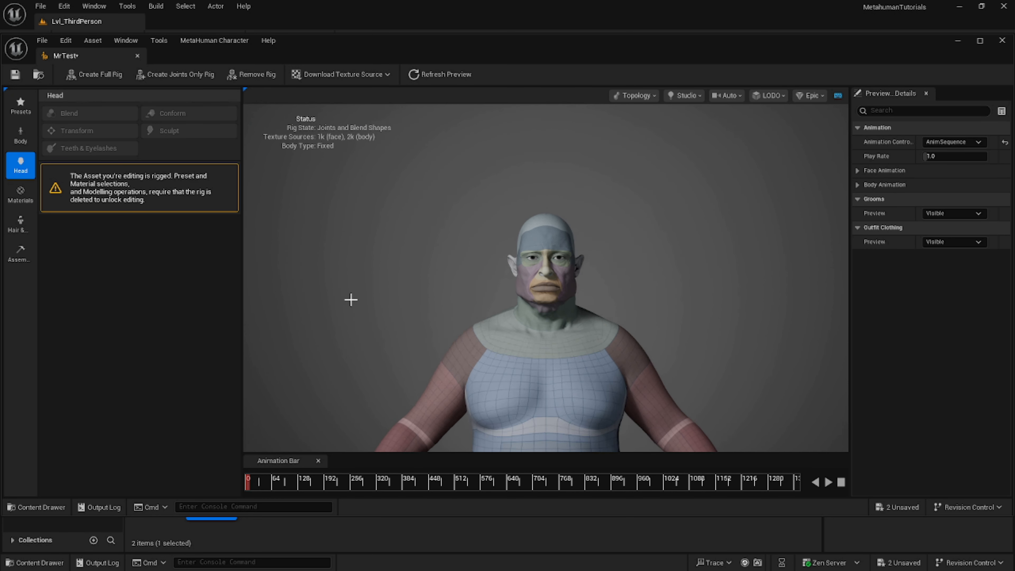
pyautogui.scroll(-5, 352, 300)
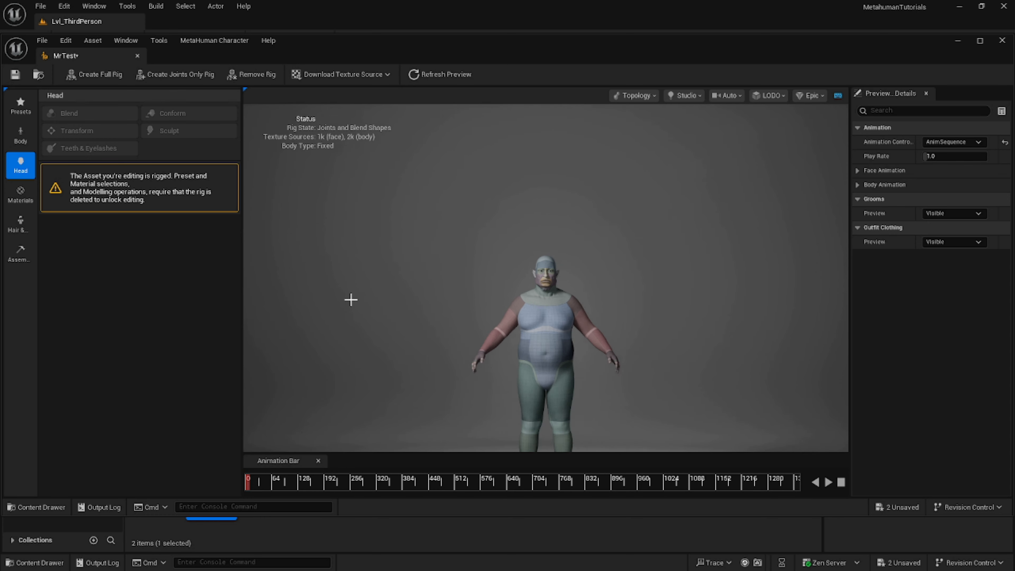
pyautogui.moveTo(428, 332); pyautogui.dragTo(428, 333)
pyautogui.scroll(1, 453, 327)
pyautogui.scroll(4, 444, 330)
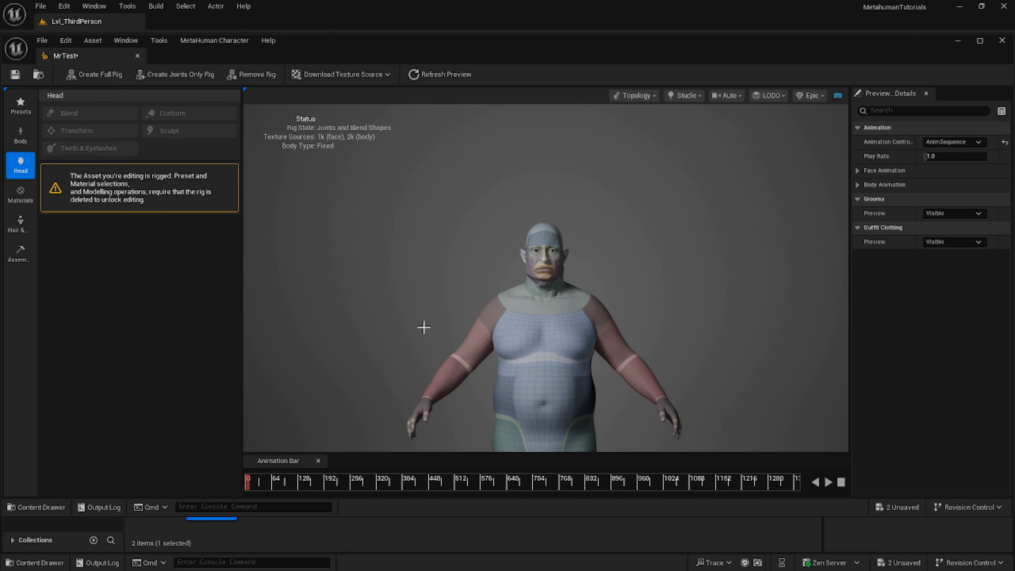
pyautogui.scroll(6, 381, 308)
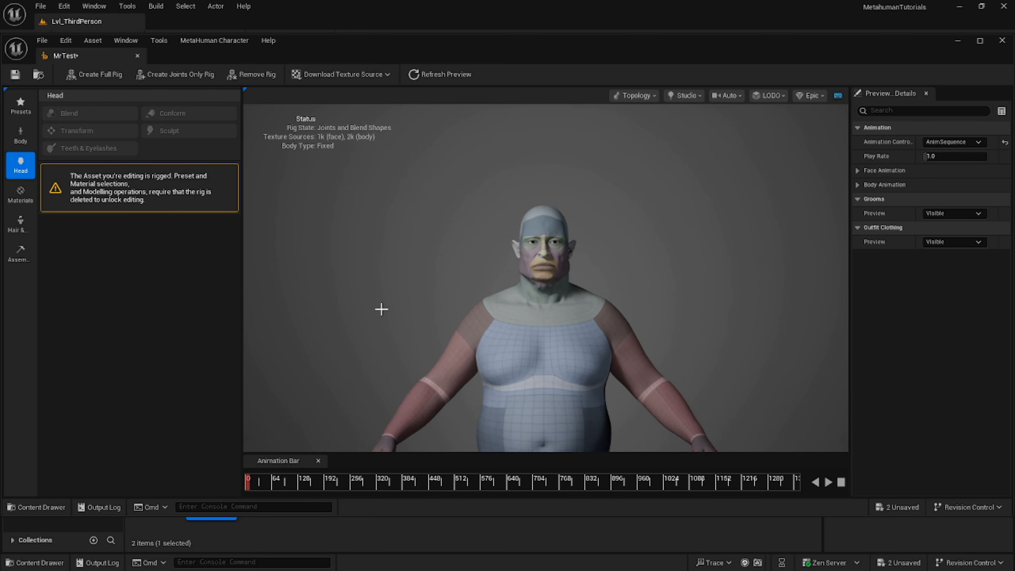
pyautogui.scroll(-6, 379, 305)
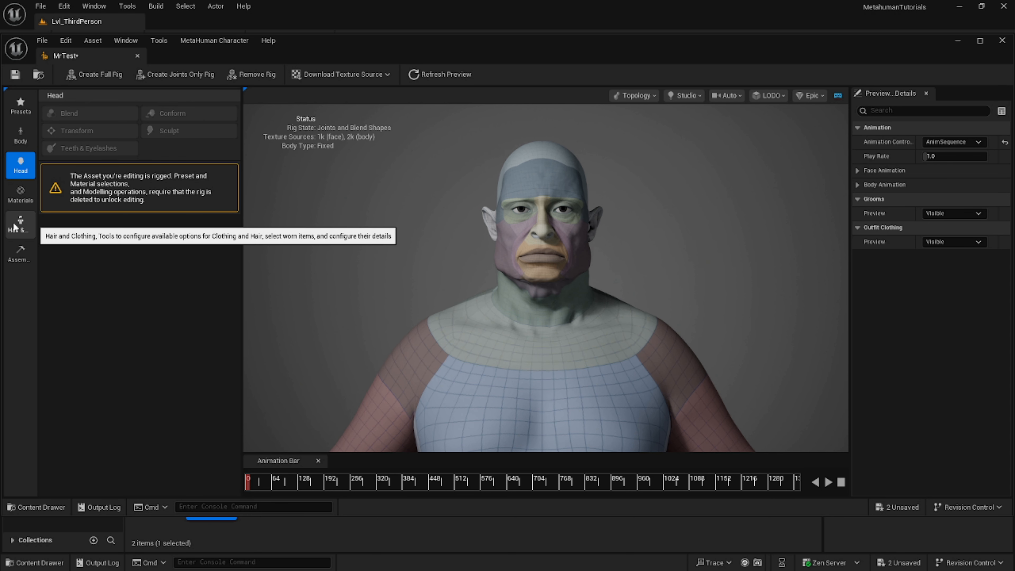
# Switch to the Materials settings, and play and stop the preview animation to check the rigged character's movement.
pyautogui.click(17, 196)
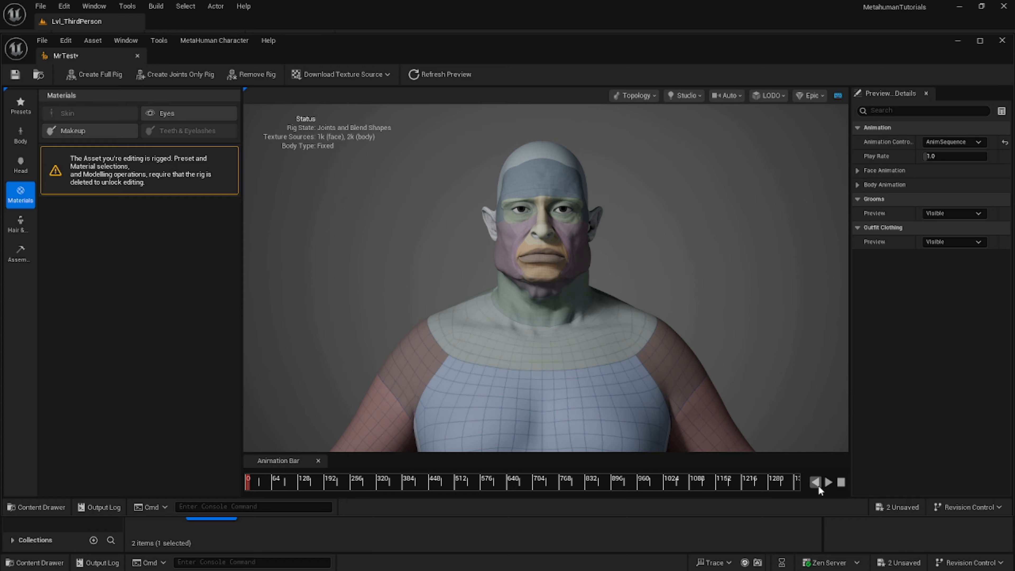
pyautogui.click(828, 483)
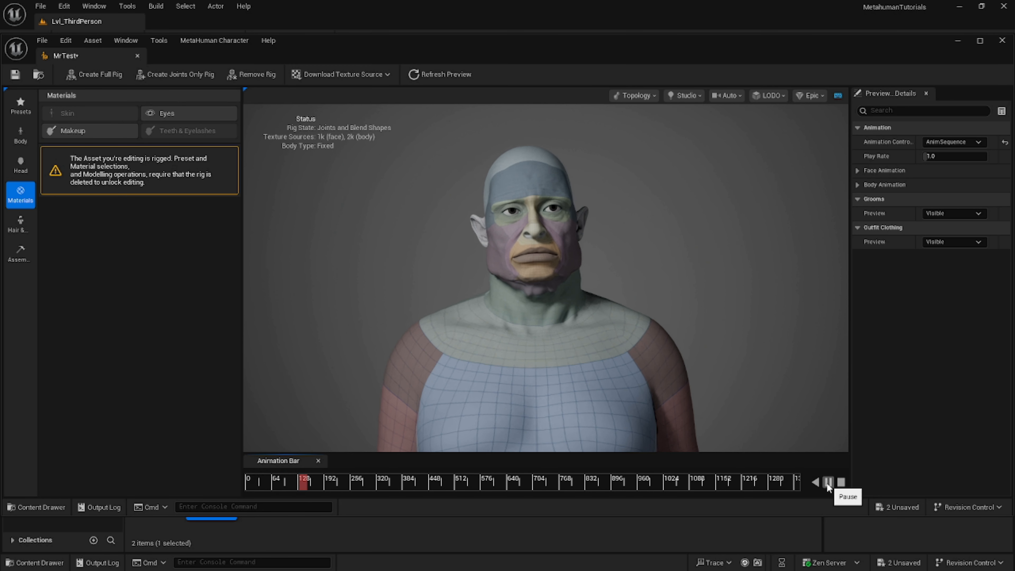
pyautogui.scroll(-3, 767, 388)
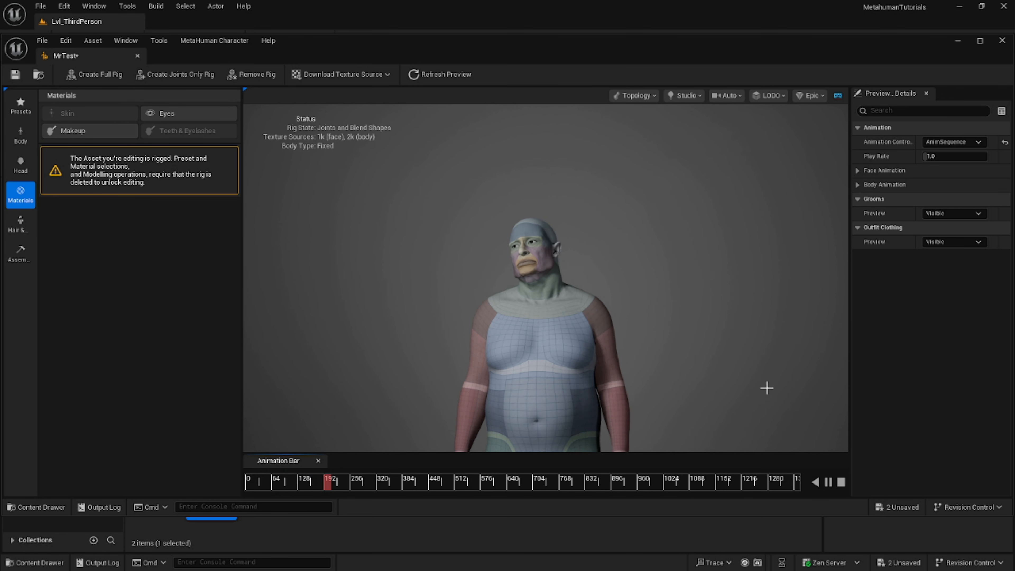
pyautogui.scroll(2, 743, 388)
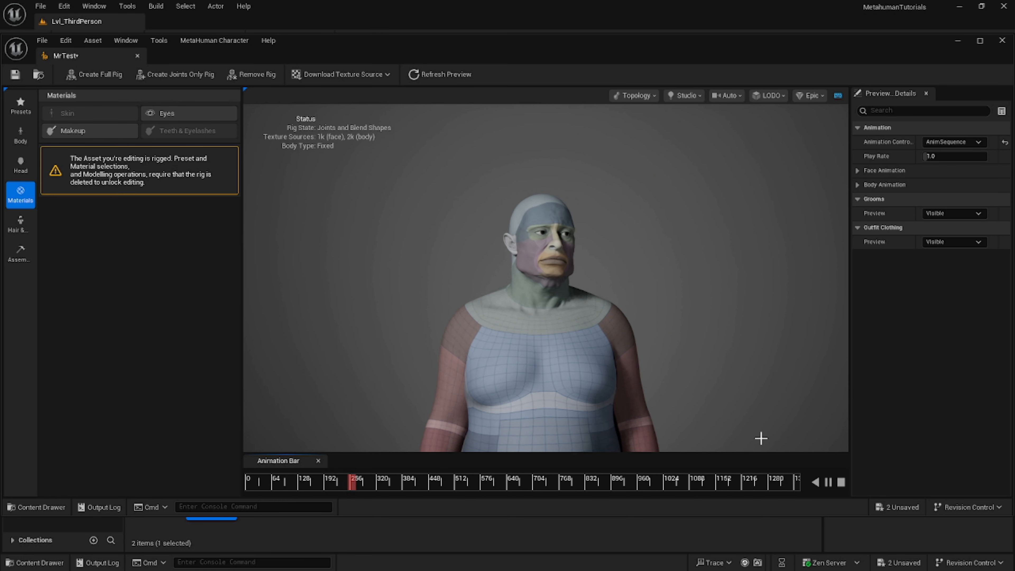
pyautogui.click(841, 483)
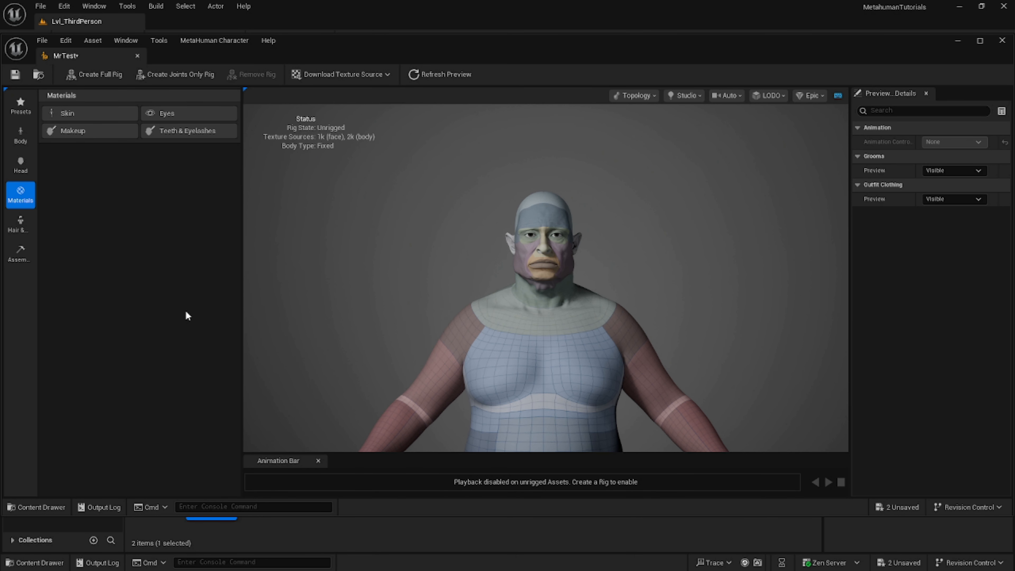
# Open the Skin material settings for the unrigged character and inspect the face's skin close up.
pyautogui.scroll(8, 383, 280)
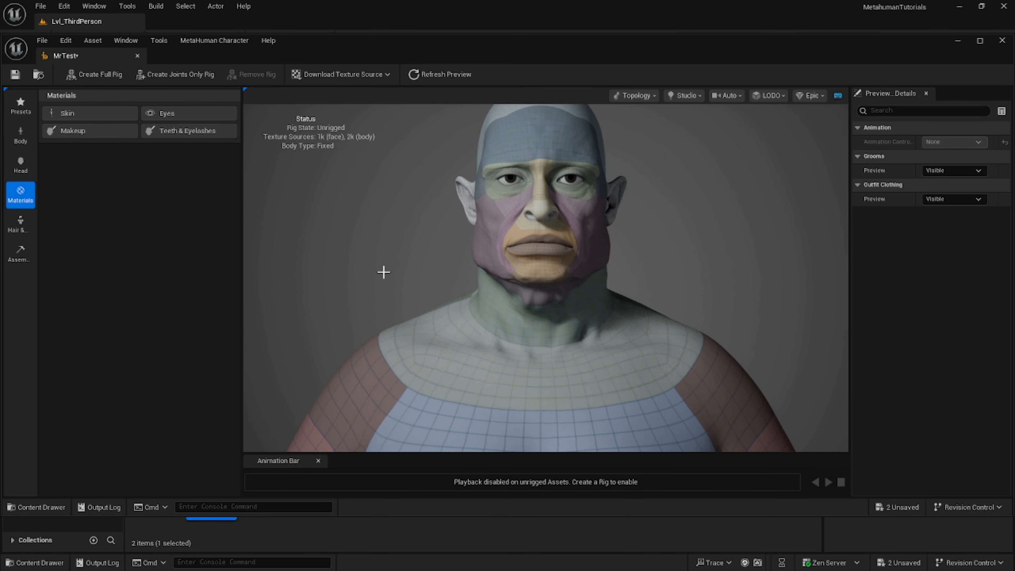
pyautogui.scroll(-6, 365, 241)
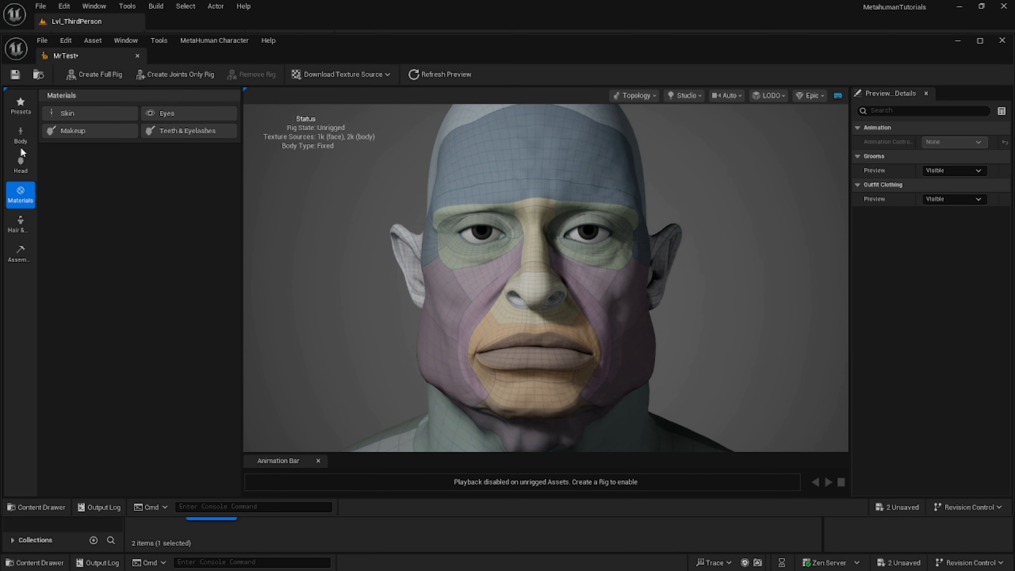
pyautogui.click(52, 113)
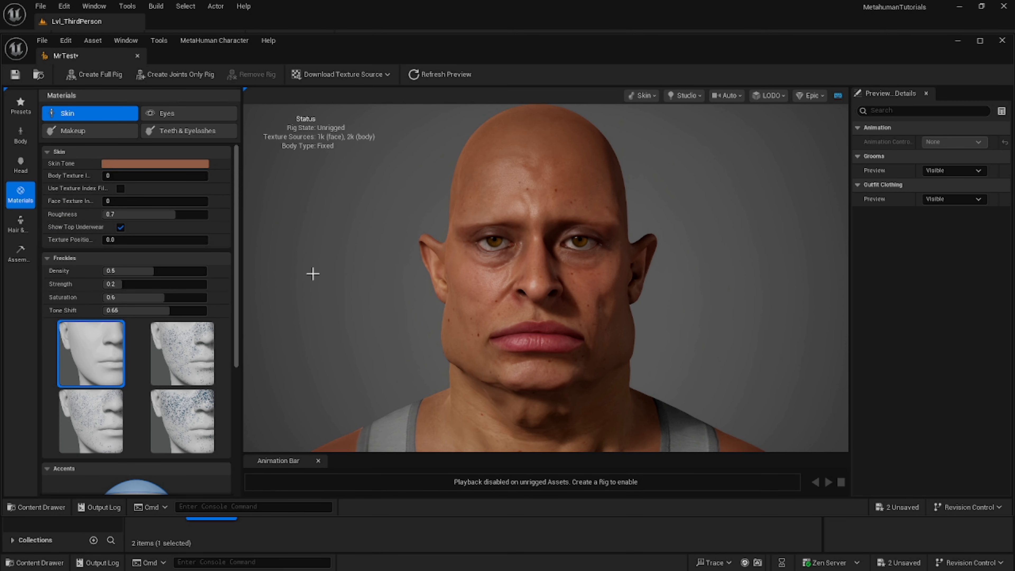
pyautogui.scroll(5, 393, 285)
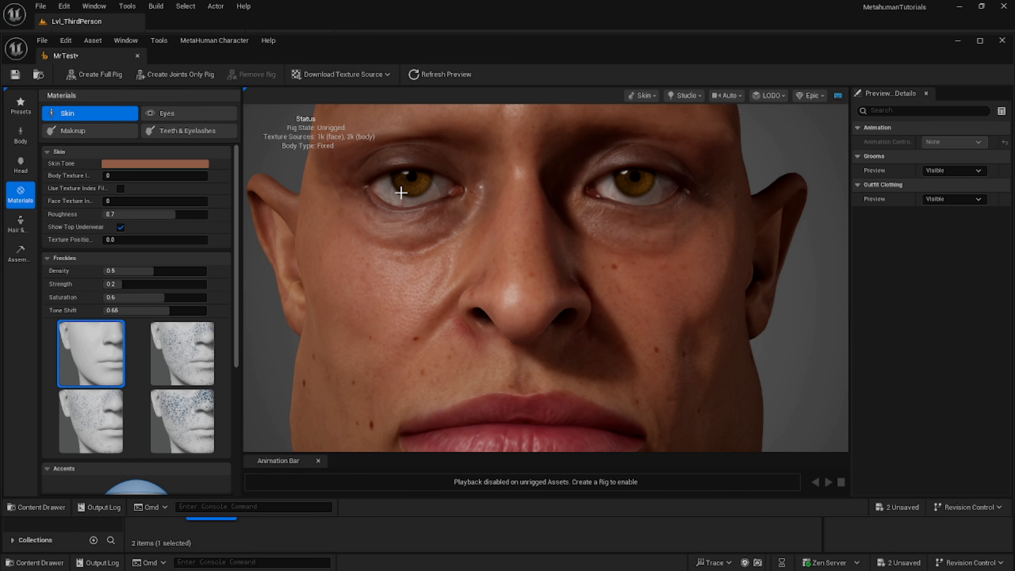
# Create a full rig with joints and blend shapes for the unrigged character.
pyautogui.scroll(-5, 323, 274)
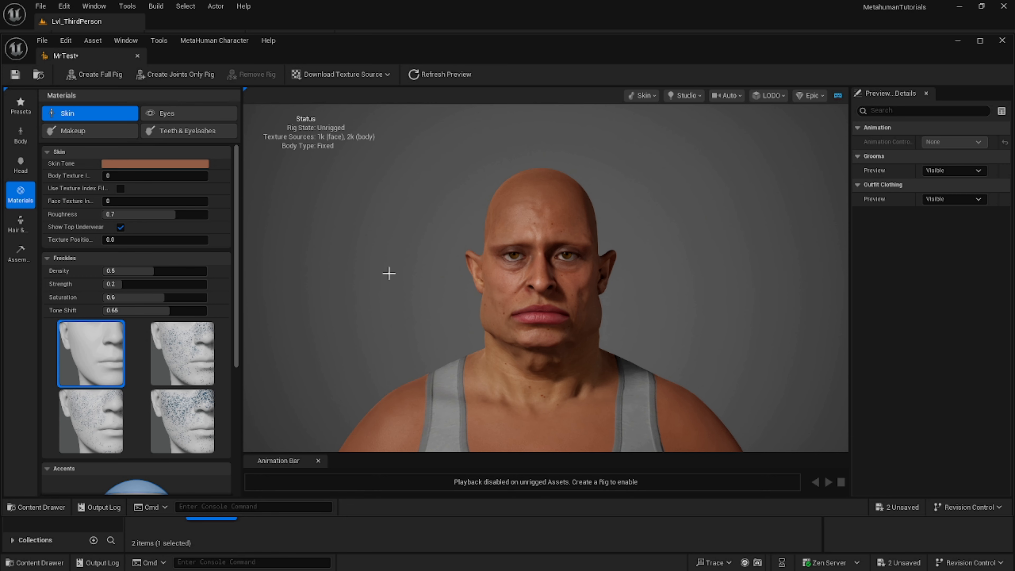
pyautogui.scroll(3, 397, 274)
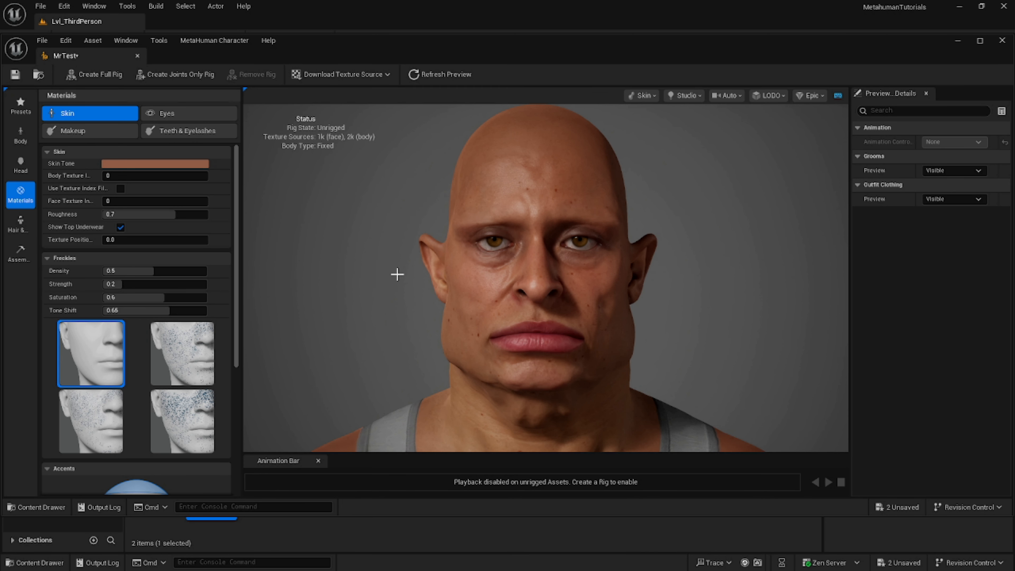
pyautogui.scroll(-3, 397, 274)
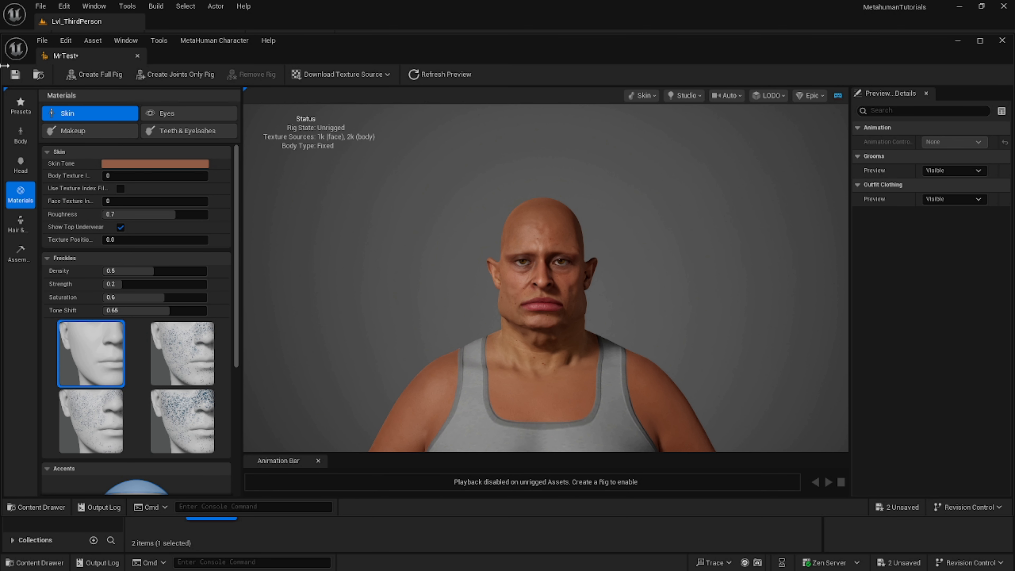
pyautogui.click(80, 71)
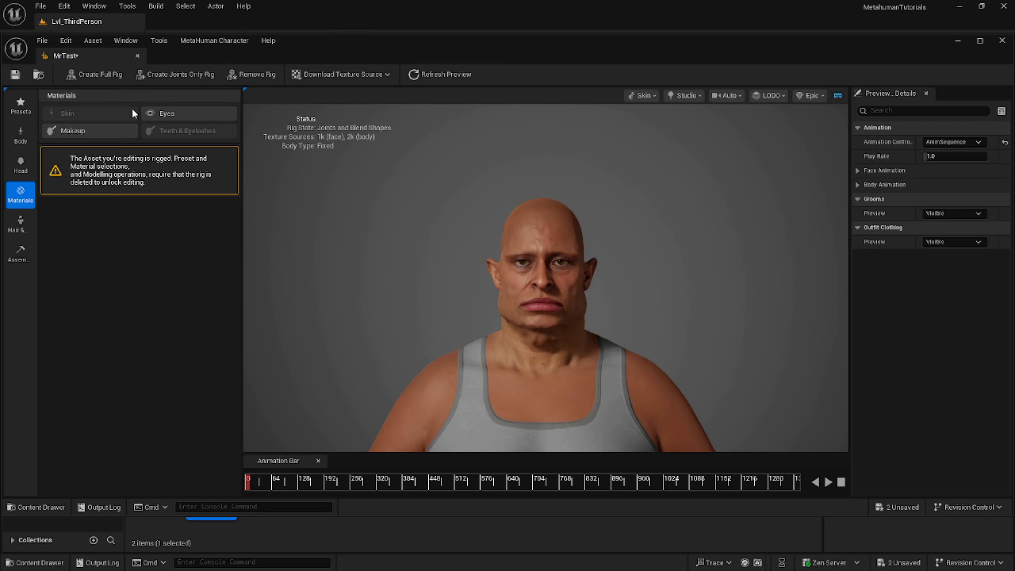
pyautogui.click(191, 39)
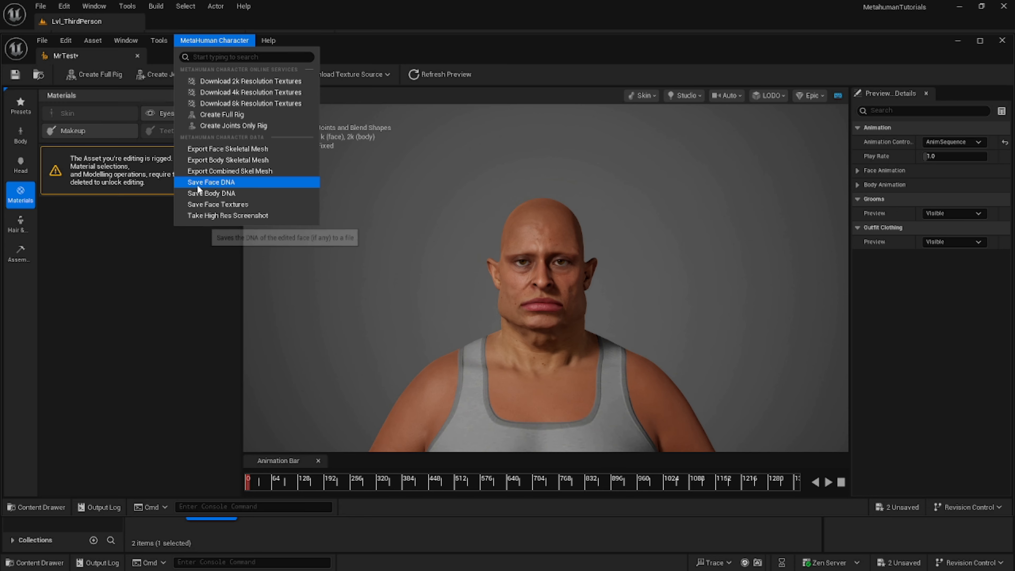
pyautogui.click(144, 291)
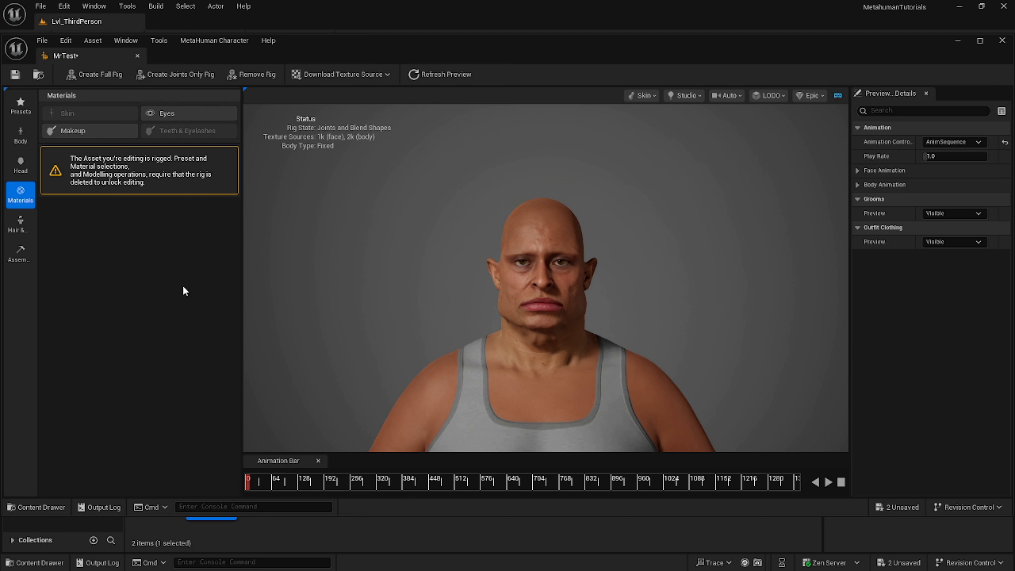